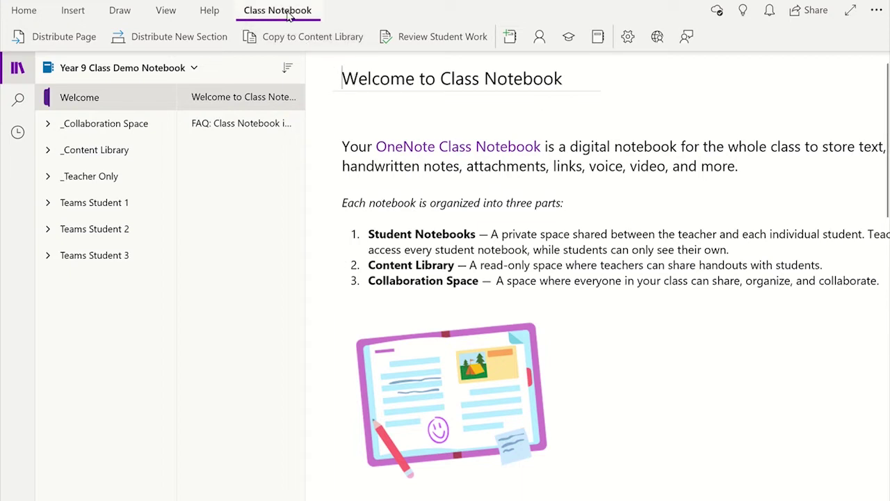
# Distribute a new section named 'Stretch and Challenge' to all student notebooks
pyautogui.click(178, 43)
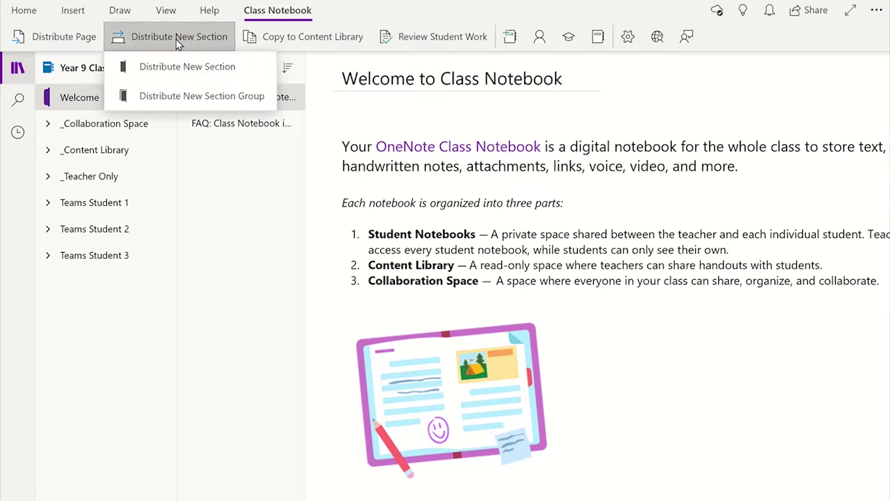
pyautogui.click(180, 67)
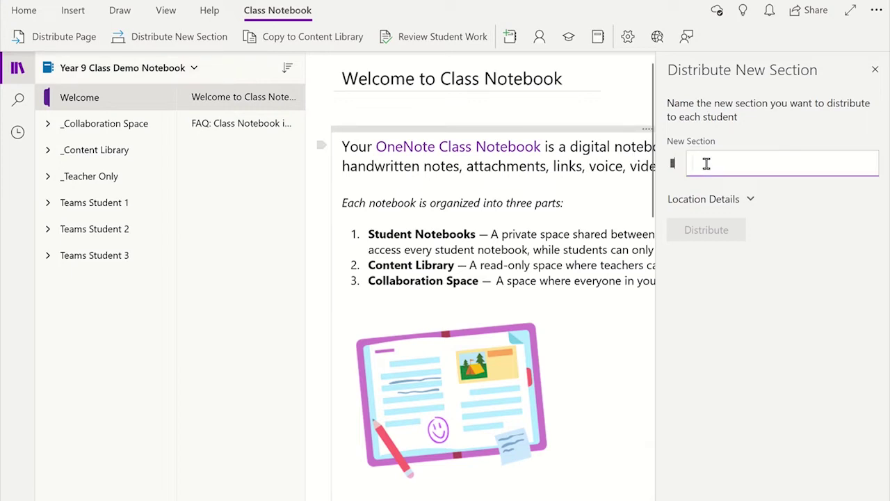
pyautogui.write('Stretch and Challenge')
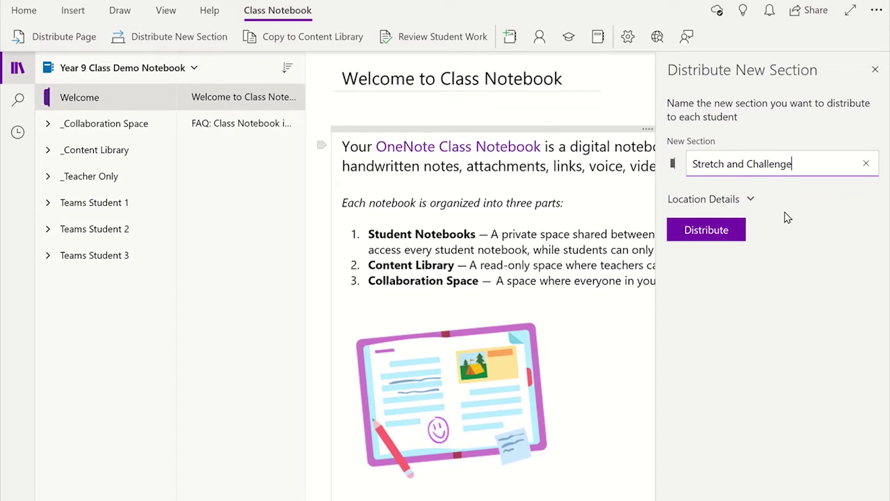
pyautogui.click(717, 234)
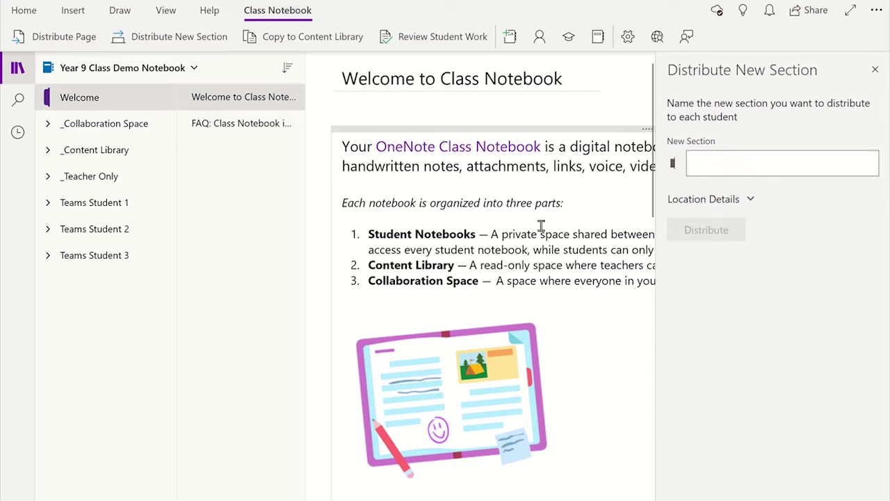
# Expand Teams Student 1, sync the class notebook, and open its Stretch and Challenge section
pyautogui.click(82, 202)
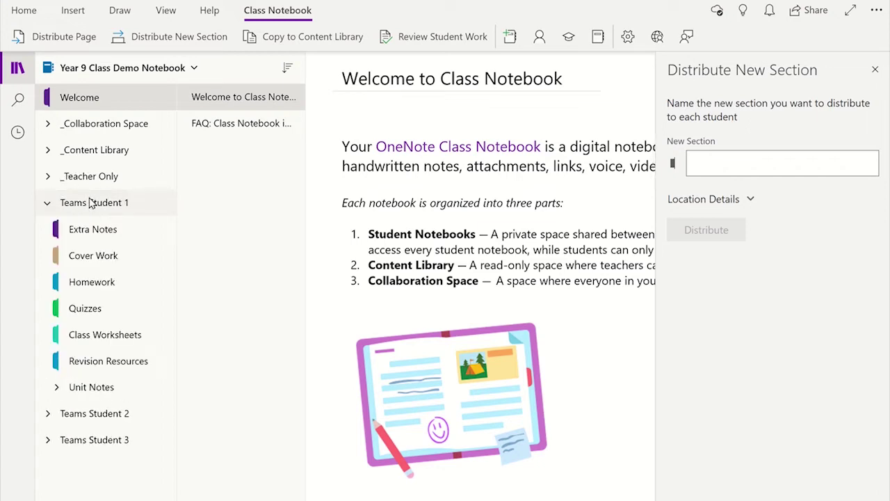
pyautogui.rightClick(115, 70)
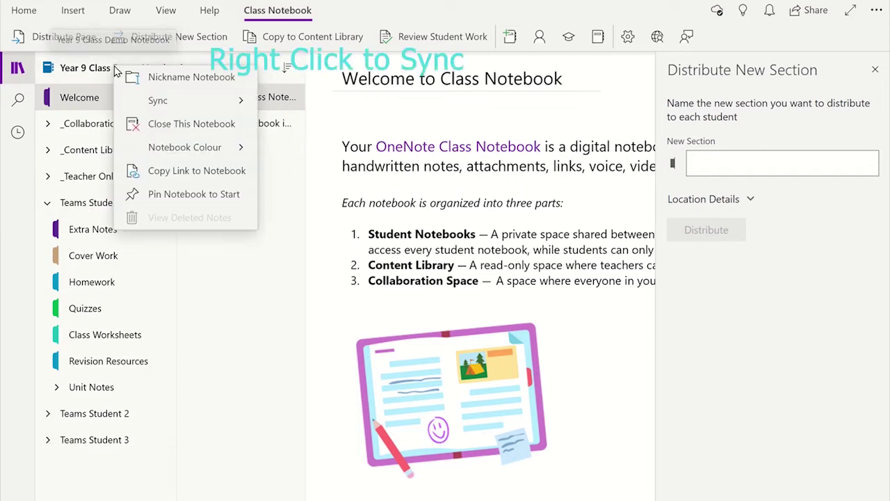
pyautogui.click(161, 100)
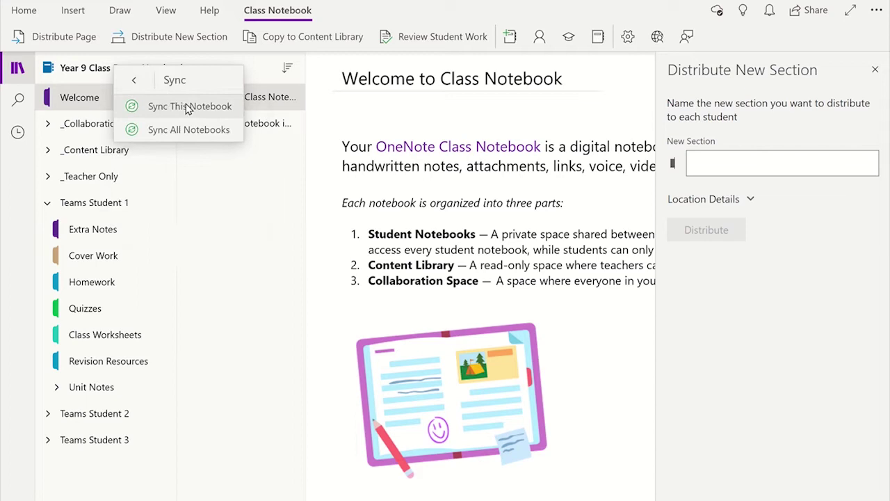
pyautogui.click(184, 108)
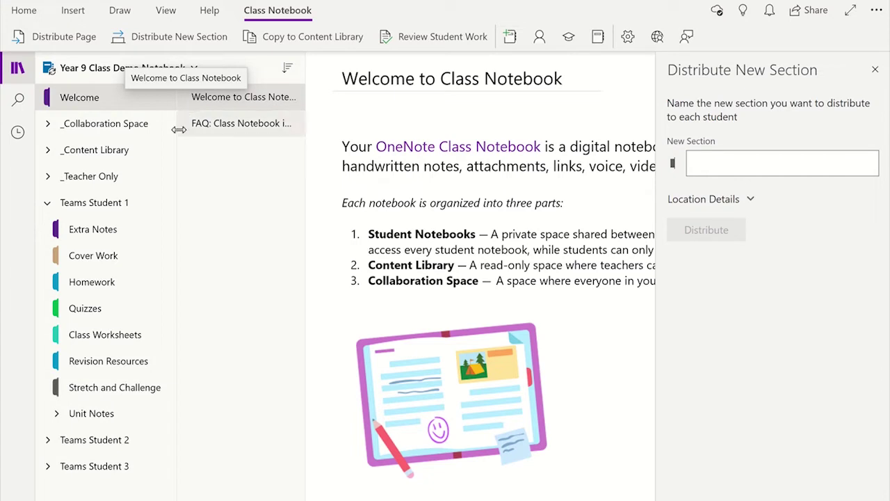
pyautogui.click(123, 389)
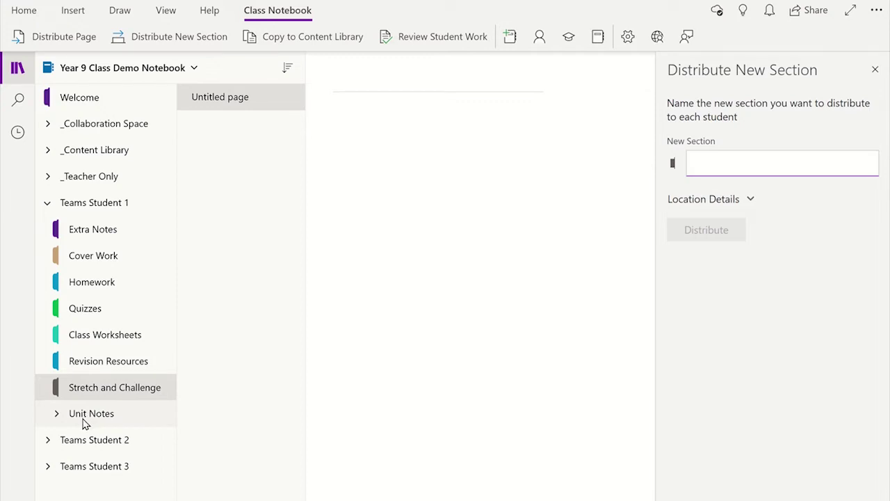
# Expand Unit Notes and name a new section to distribute 'Topic 2 - Biological Molecules'
pyautogui.click(84, 417)
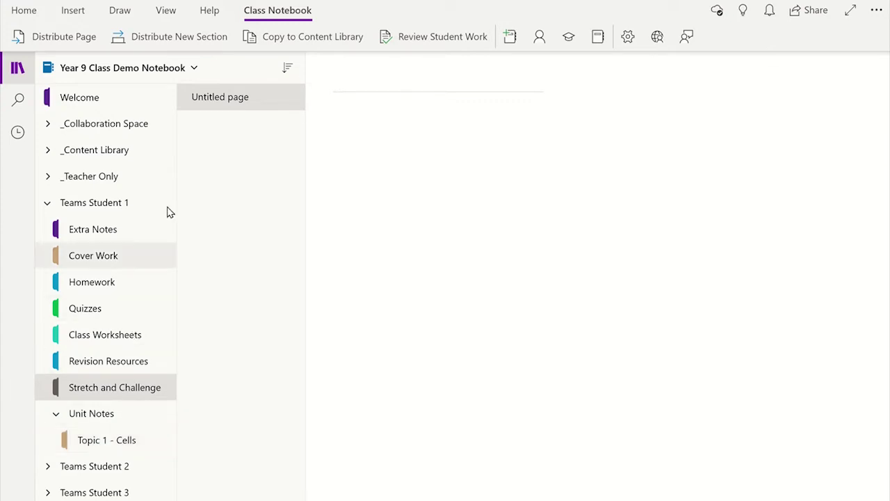
pyautogui.click(179, 43)
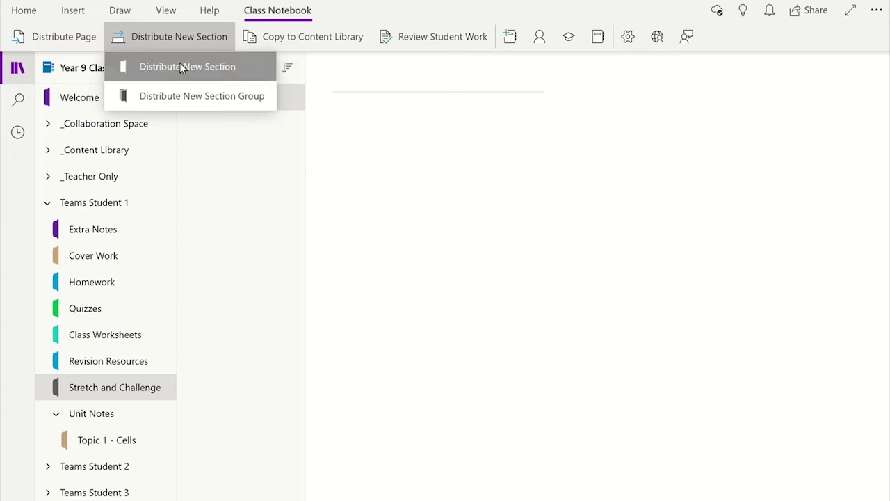
pyautogui.click(182, 66)
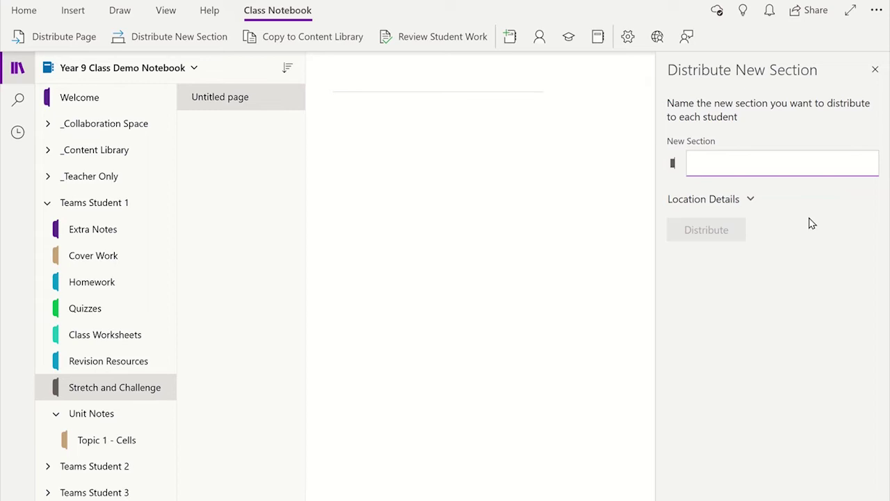
pyautogui.write('Topic 2 - Biological Molecules')
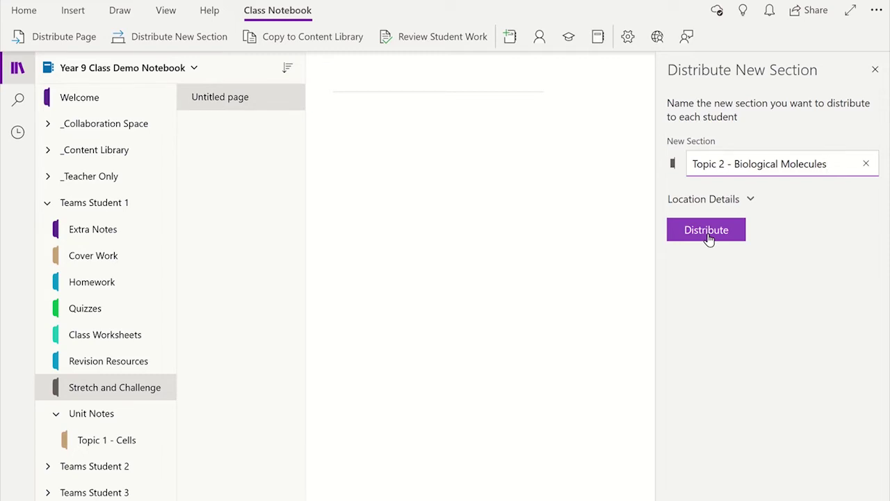
# Set the location to each student's Unit Notes section group and distribute Topic 2
pyautogui.click(723, 201)
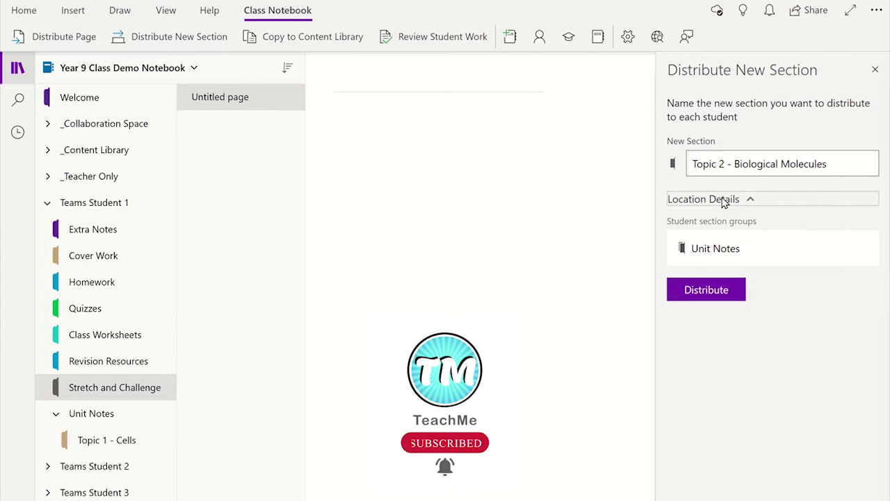
pyautogui.click(718, 254)
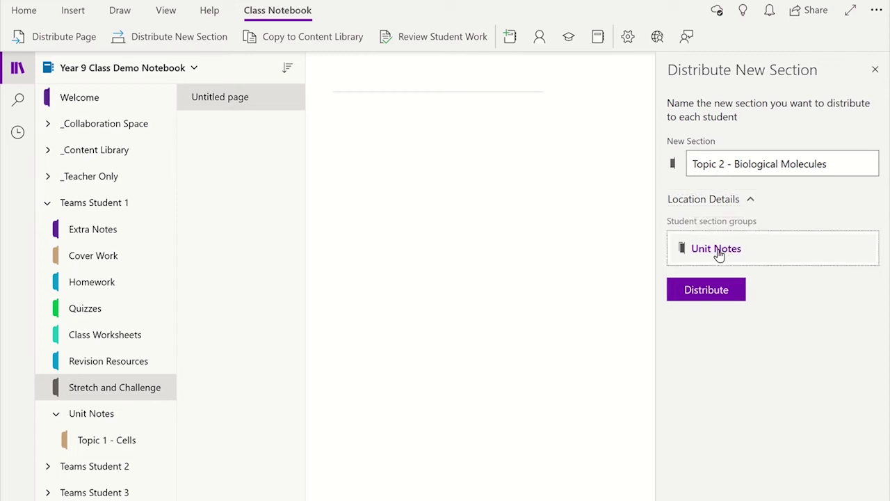
pyautogui.click(706, 295)
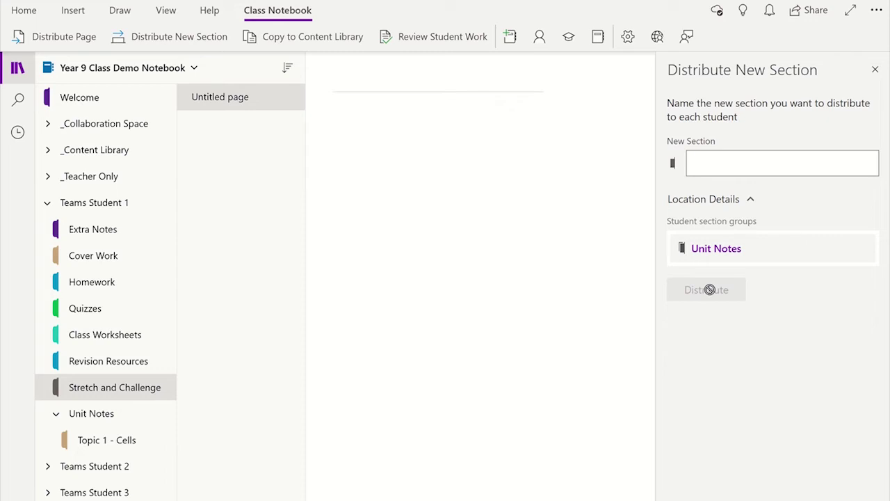
# Sync the class notebook and open the new Topic 2 section under Unit Notes
pyautogui.rightClick(152, 73)
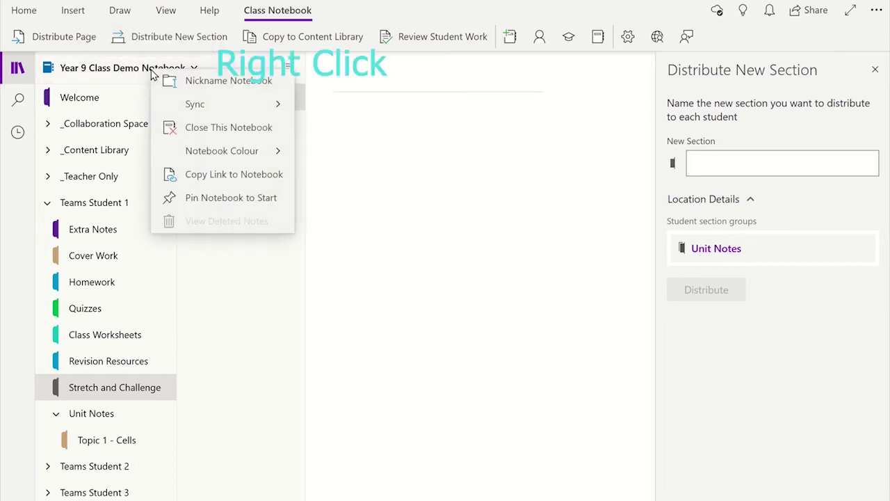
pyautogui.click(194, 104)
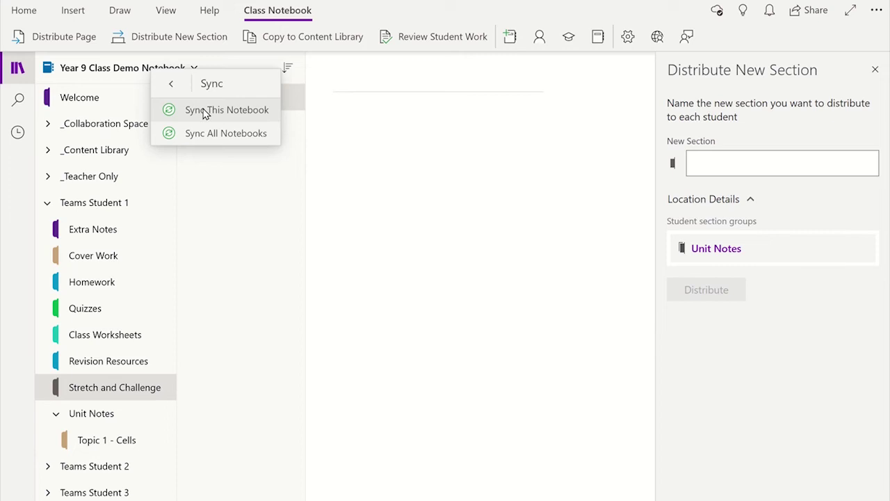
pyautogui.click(206, 114)
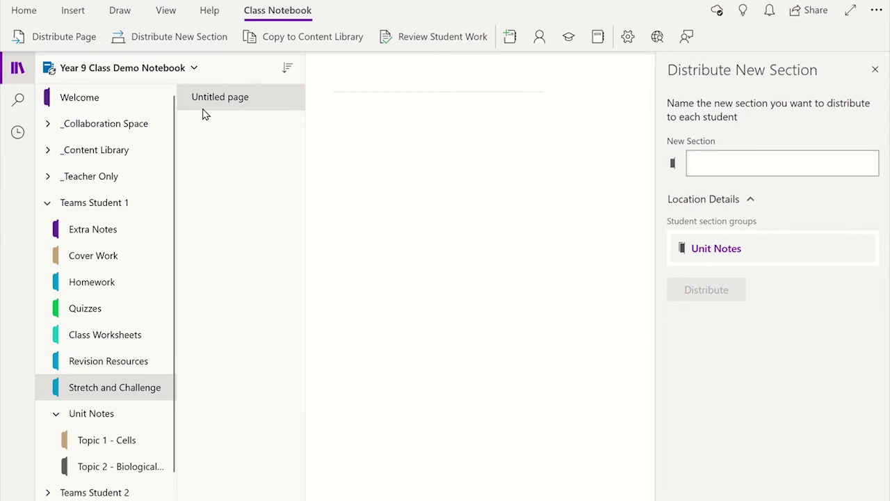
pyautogui.click(116, 468)
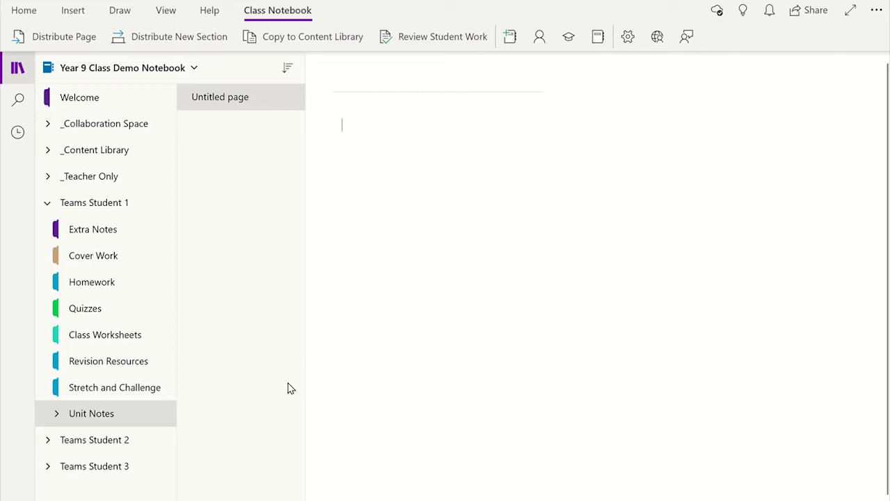
# Expand Teams Student 1's Unit Notes group to show Topic 1 - Cells and Topic 2
pyautogui.click(96, 420)
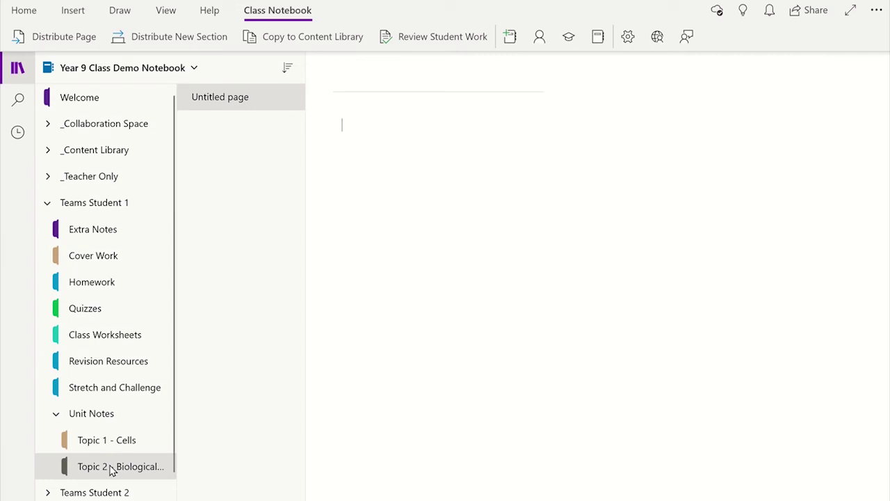
pyautogui.click(278, 13)
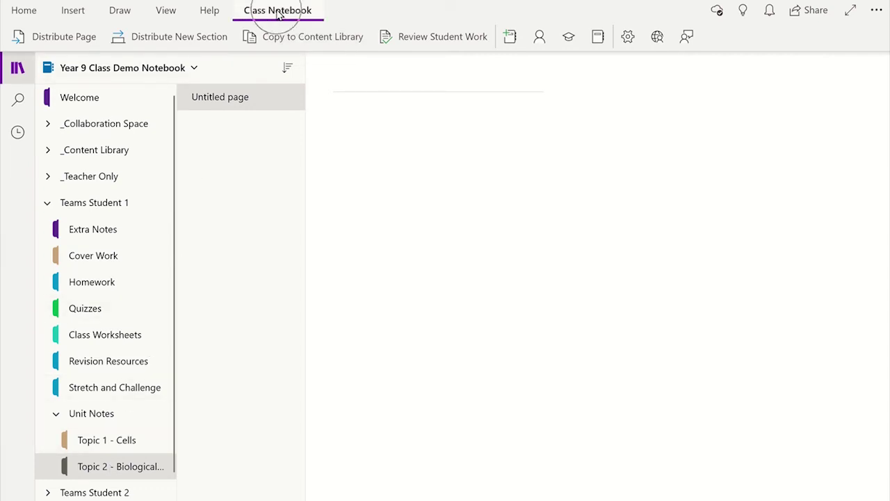
# Open the Distribute New Section Group form and select the group name field
pyautogui.click(173, 36)
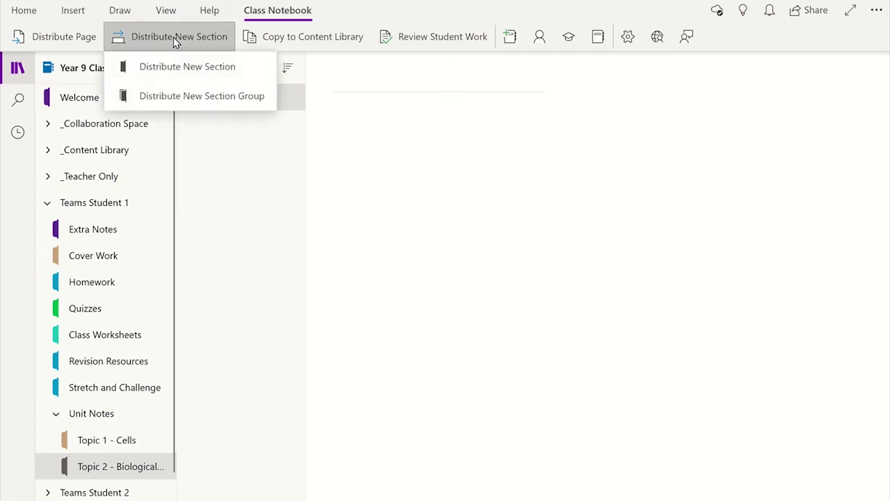
pyautogui.click(177, 95)
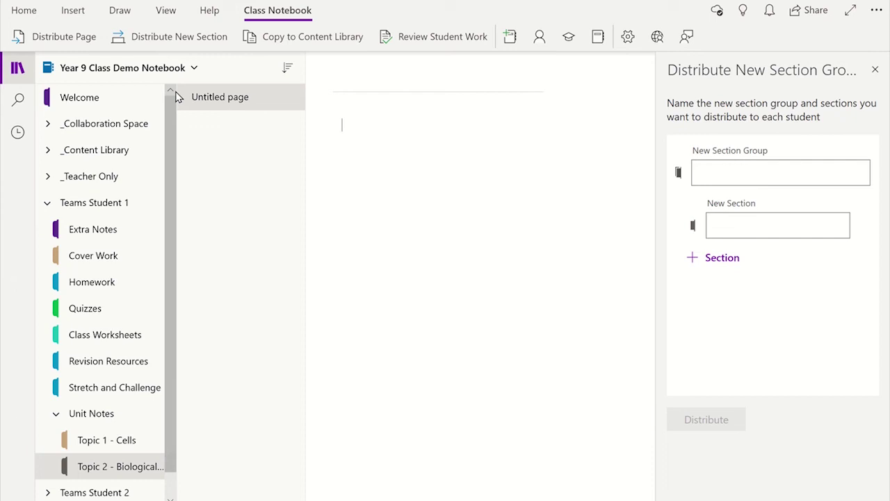
pyautogui.click(737, 175)
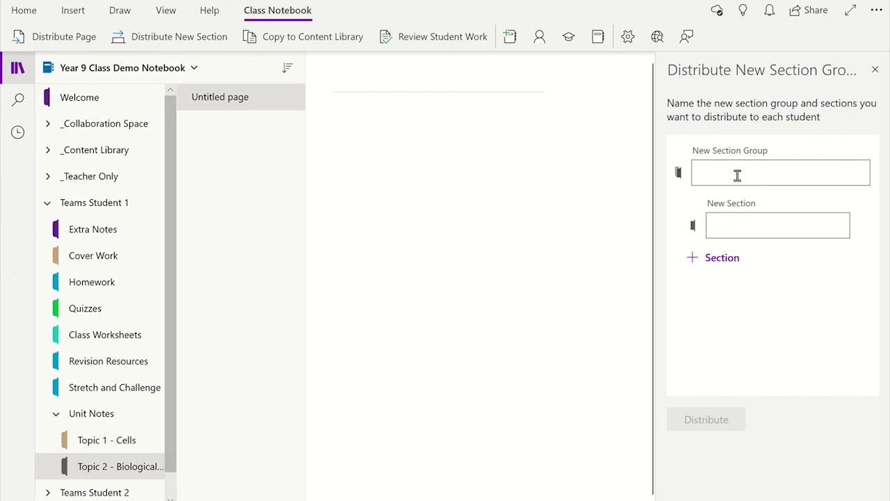
# Name the group 'Year 2' with a 'Topic 1' section and distribute it to all students
pyautogui.write('Year 2')
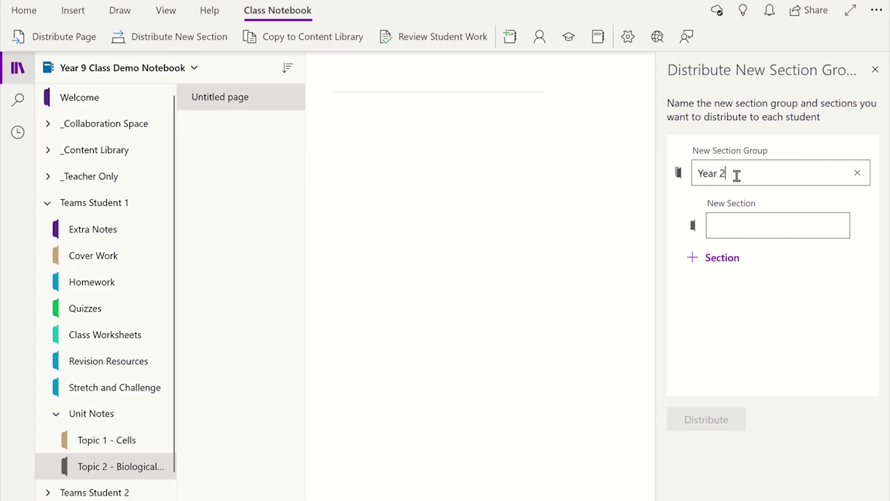
pyautogui.click(742, 224)
pyautogui.write('Topic 1')
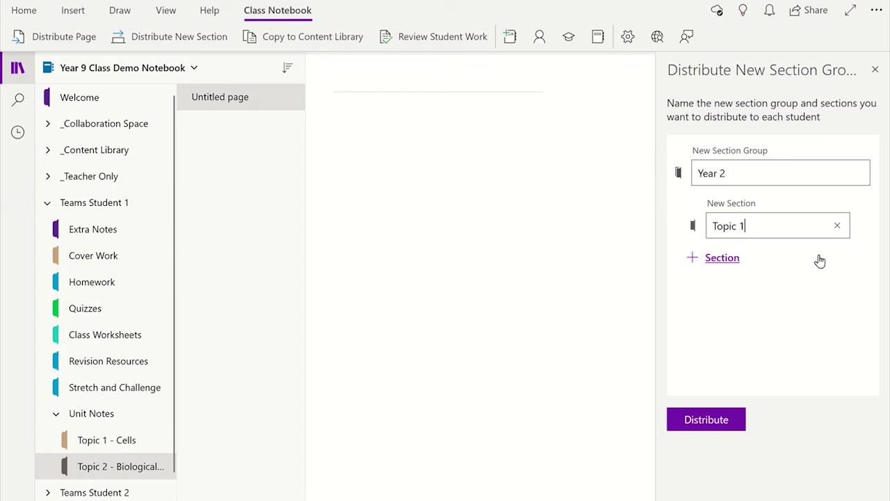
pyautogui.click(712, 421)
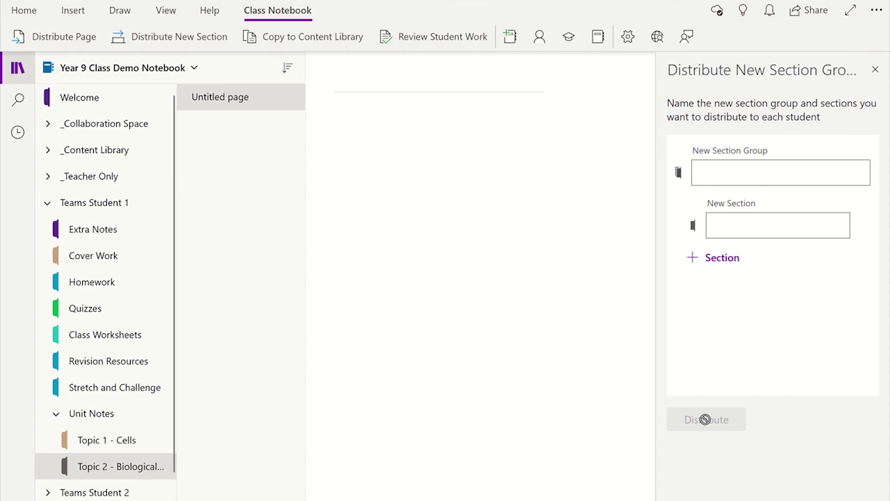
# Sync the class notebook, then expand Year 2 to reveal its Topic 1 section
pyautogui.rightClick(134, 74)
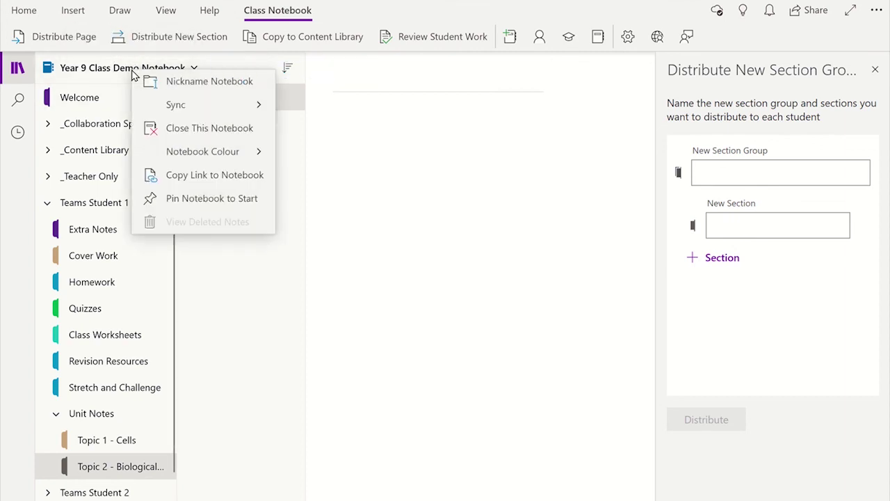
pyautogui.click(179, 105)
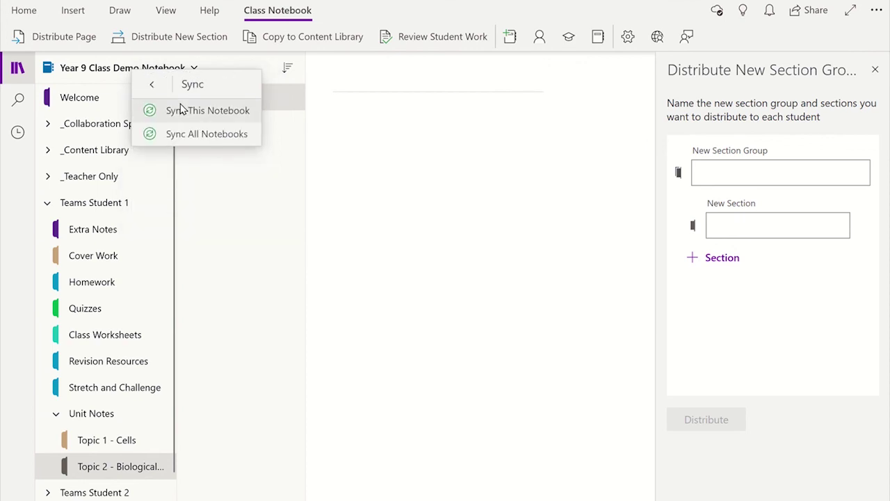
pyautogui.click(181, 109)
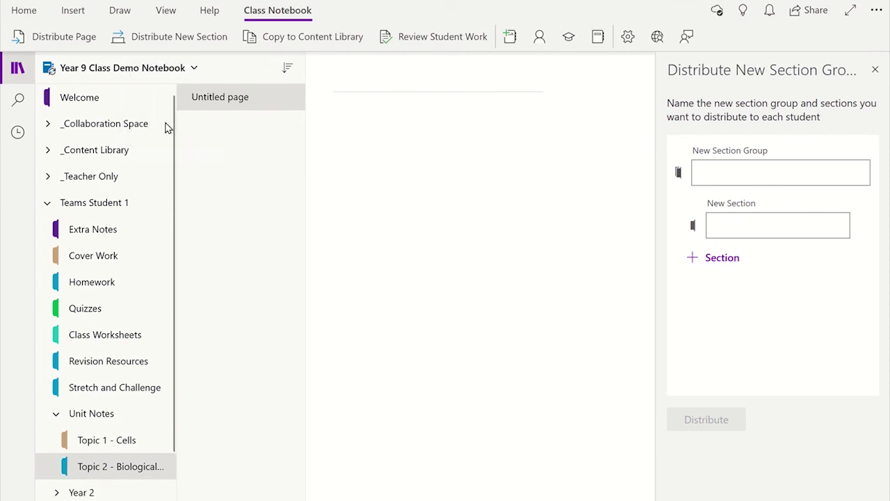
pyautogui.scroll(-1, 146, 169)
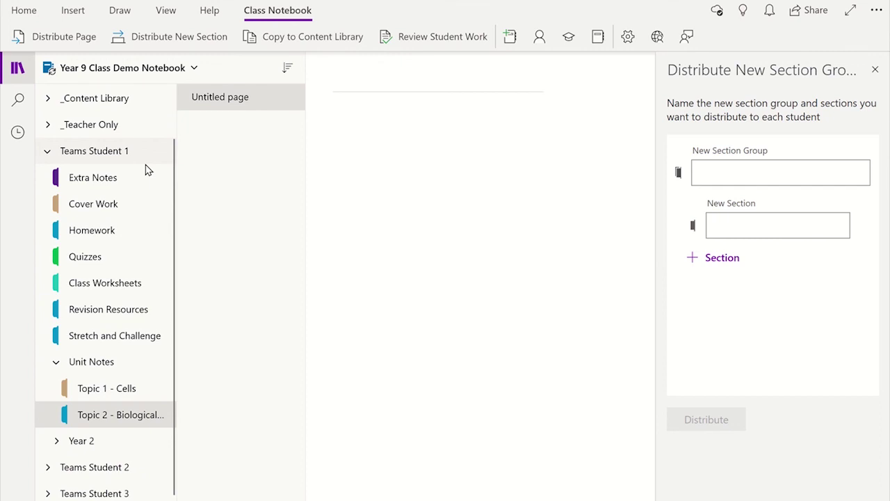
pyautogui.click(89, 444)
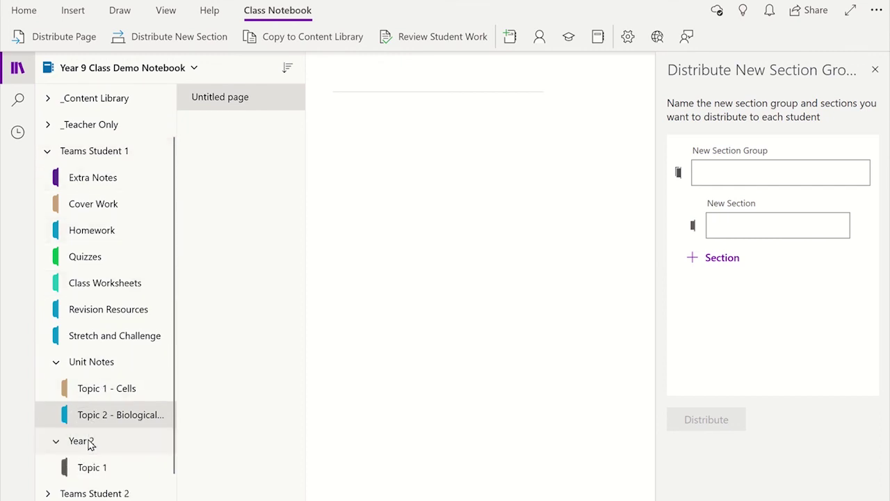